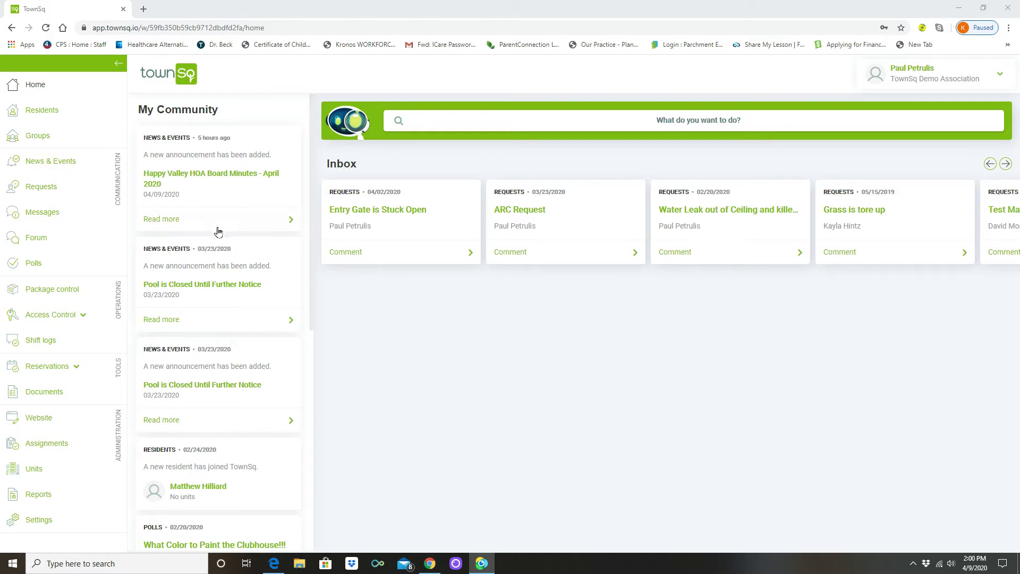
Go to Polls to see the 'What Color to Paint the Clubhouse!!!' poll with 0 votes
scroll(219, 234, "down", 2)
scroll(220, 235, "up", 2)
left_click(33, 264)
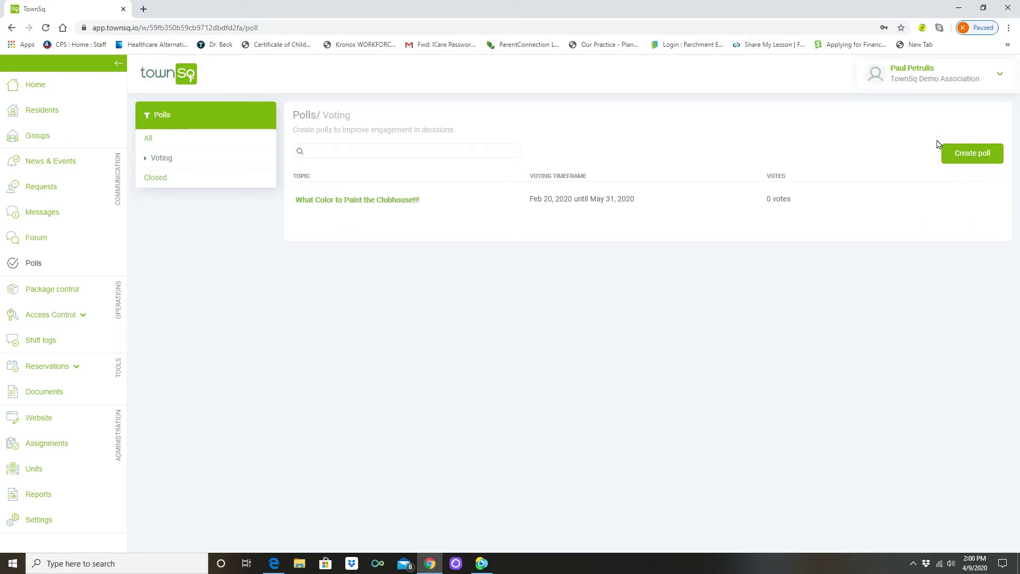
Start a new poll titled 'What kind of pool furniture do you want to see at the clubhouse?'
left_click(966, 157)
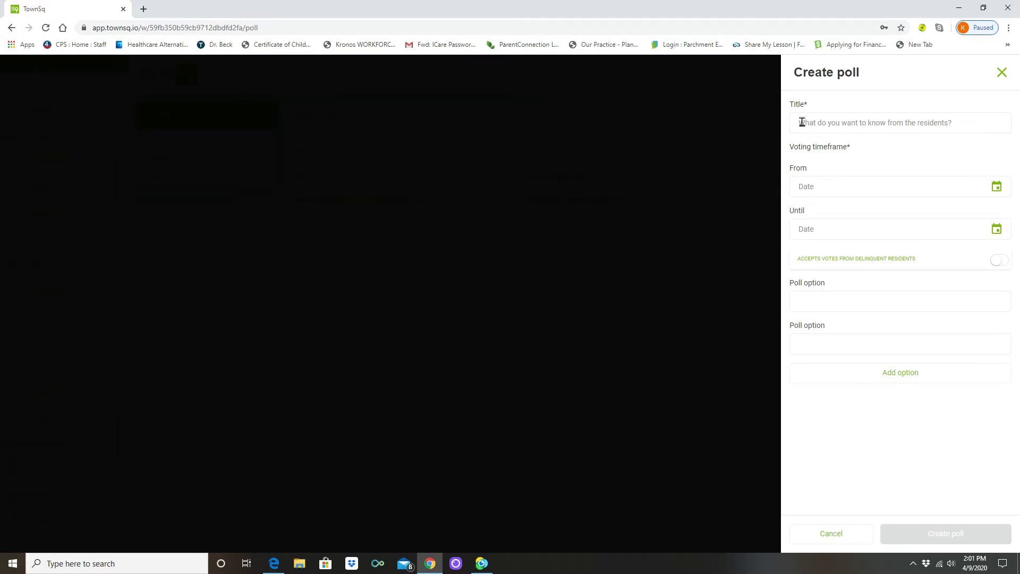
left_click(870, 123)
type("W")
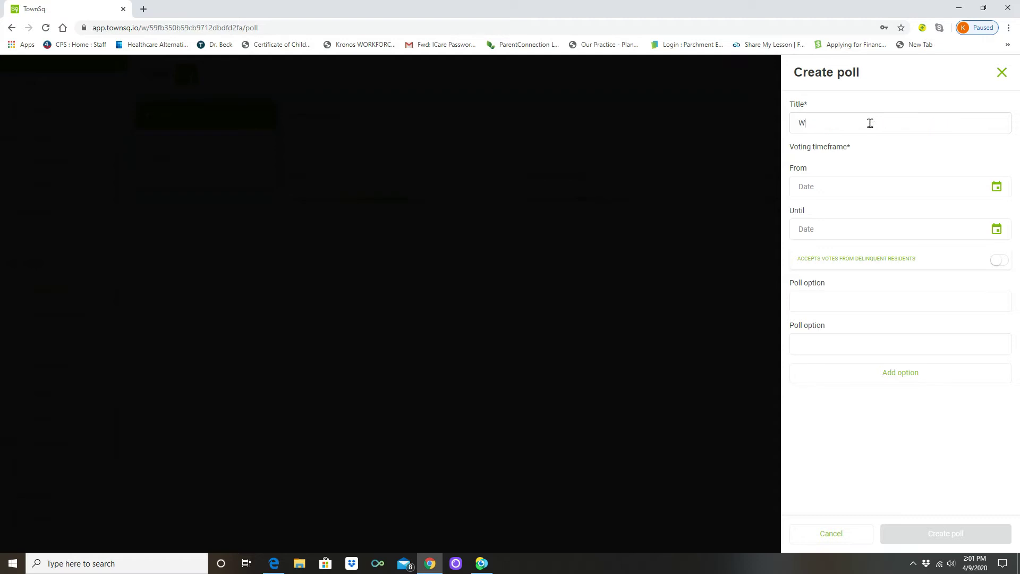
type("hat kind of")
type(" fur")
type("pool fur")
type("nit")
type("ure do you wan")
type("t ")
type("to see at the ")
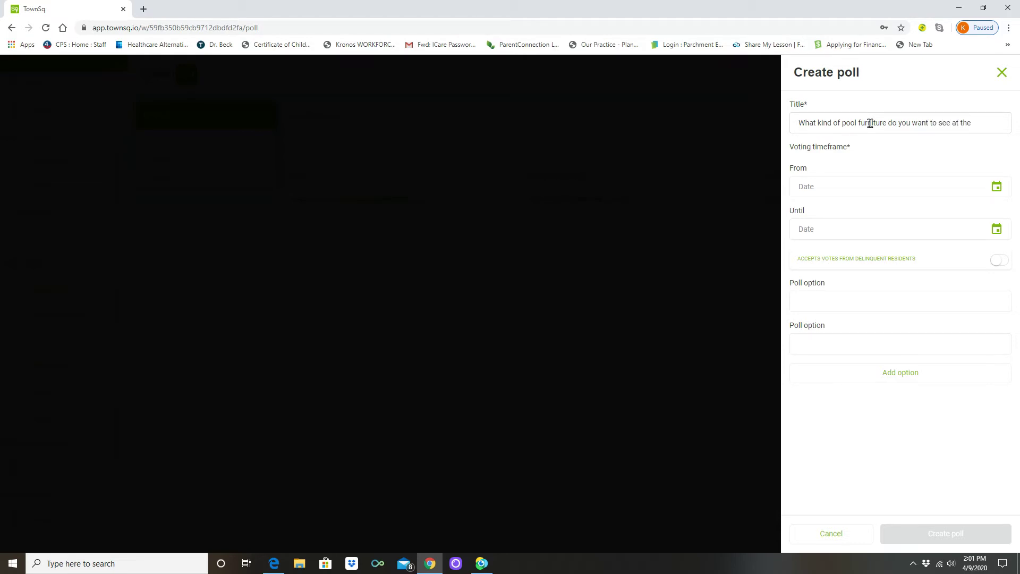
type("clubhouse?")
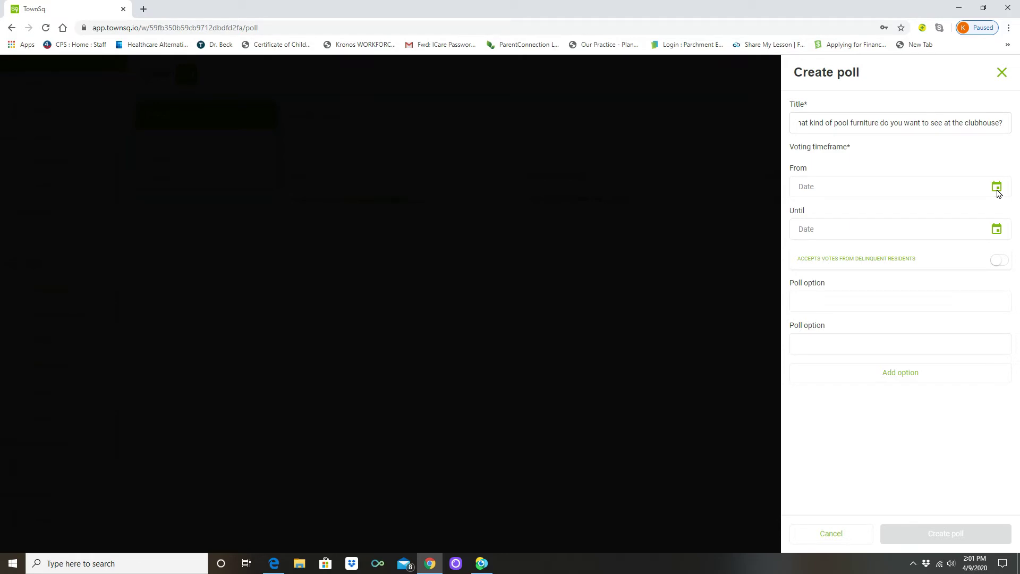
Pick April 9, 2020 as the voting start and December 31, 2020 as the end
left_click(997, 189)
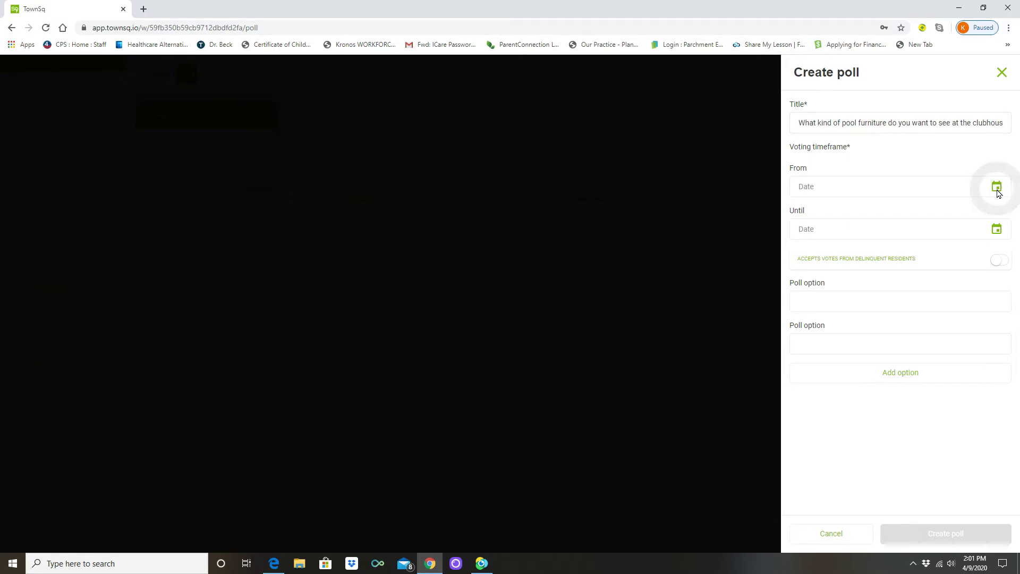
left_click(972, 187)
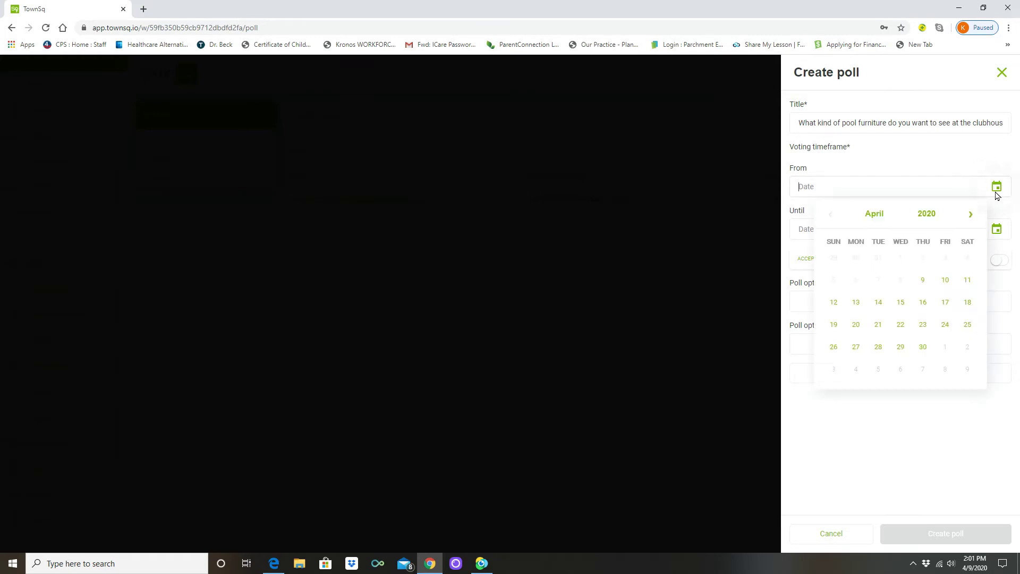
left_click(926, 283)
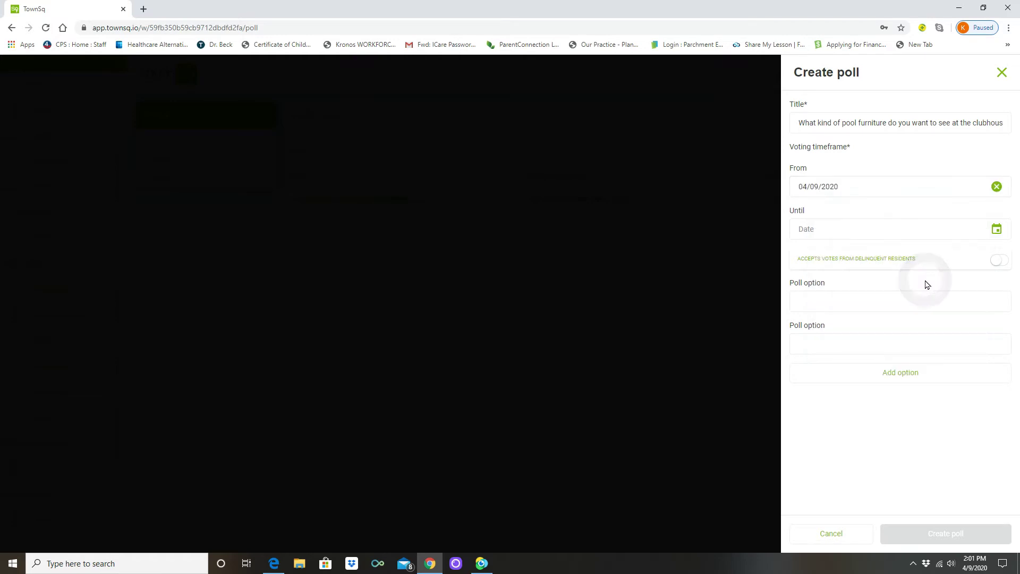
left_click(997, 232)
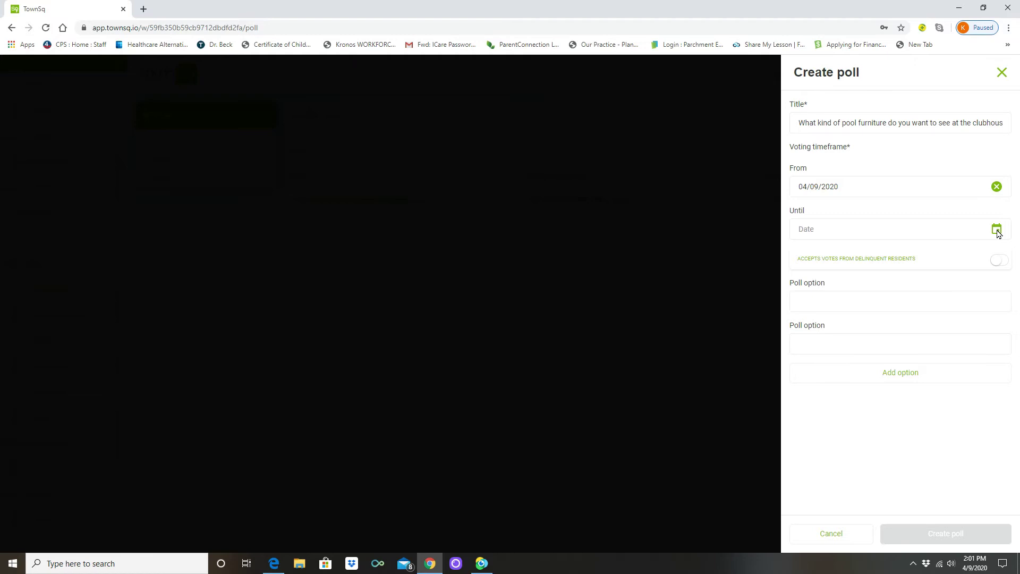
left_click(938, 229)
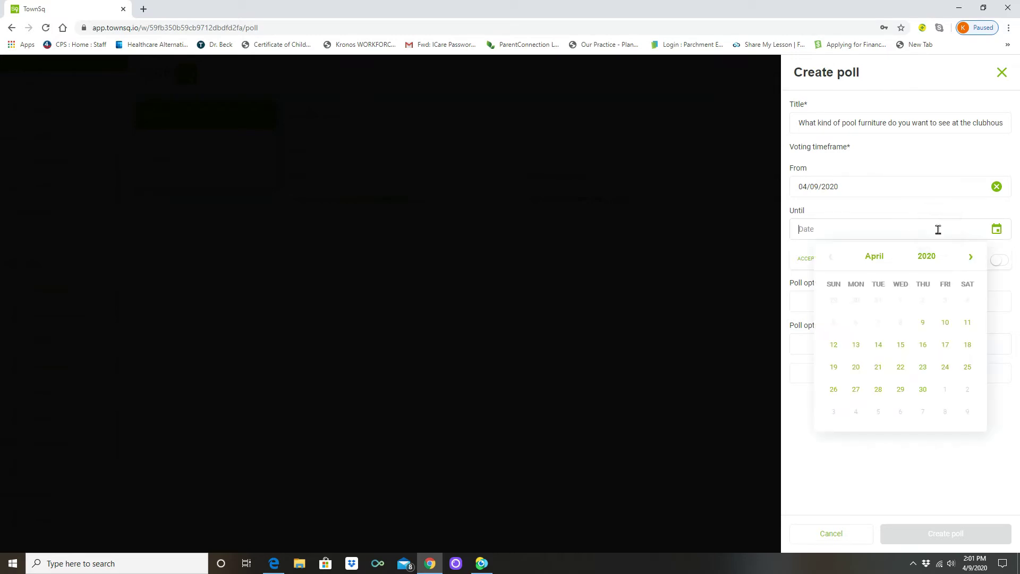
left_click(970, 258)
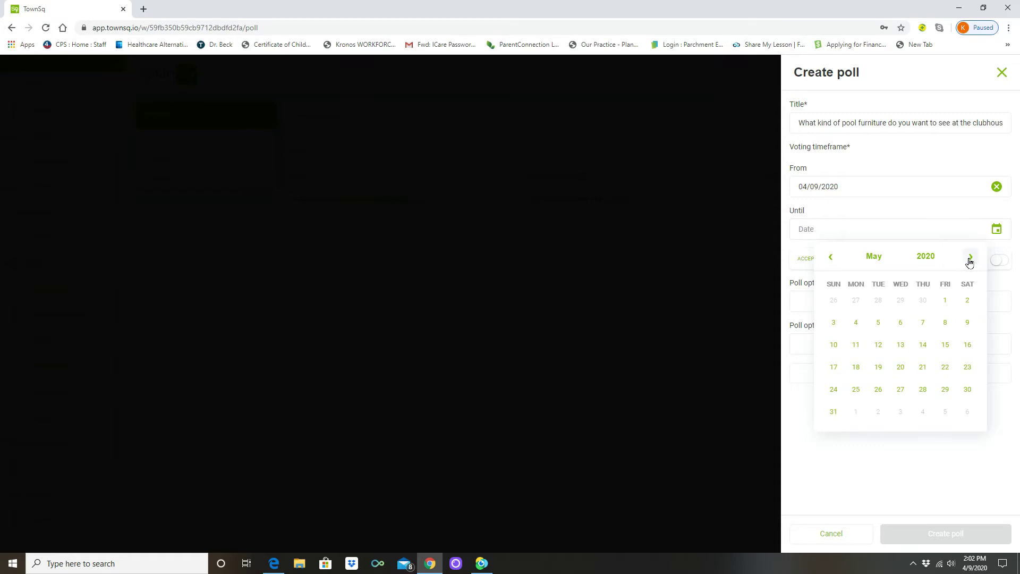
left_click(970, 258)
left_click(970, 258)
left_click(970, 257)
left_click(970, 258)
left_click(970, 258)
left_click(970, 258)
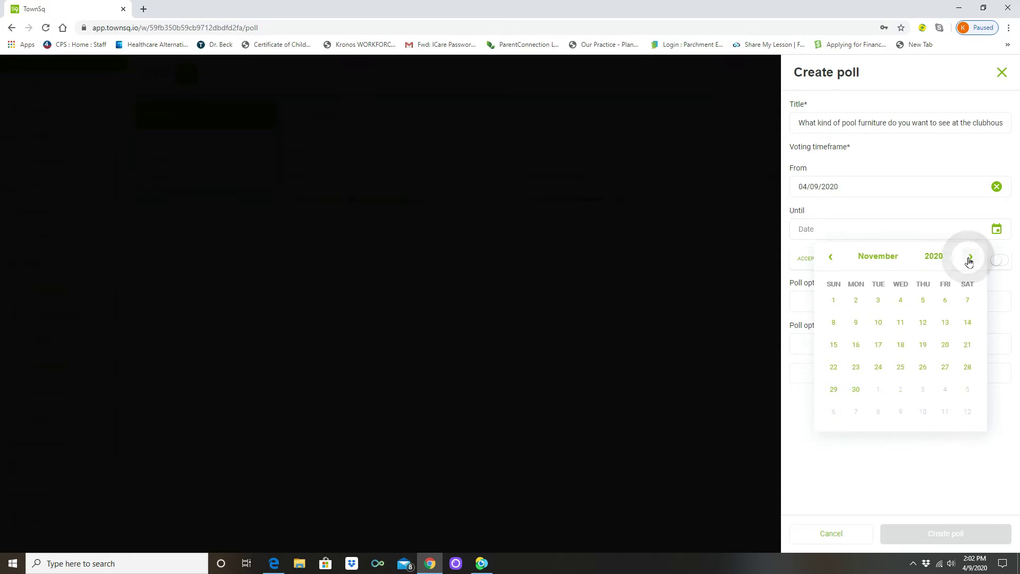
left_click(970, 258)
left_click(923, 389)
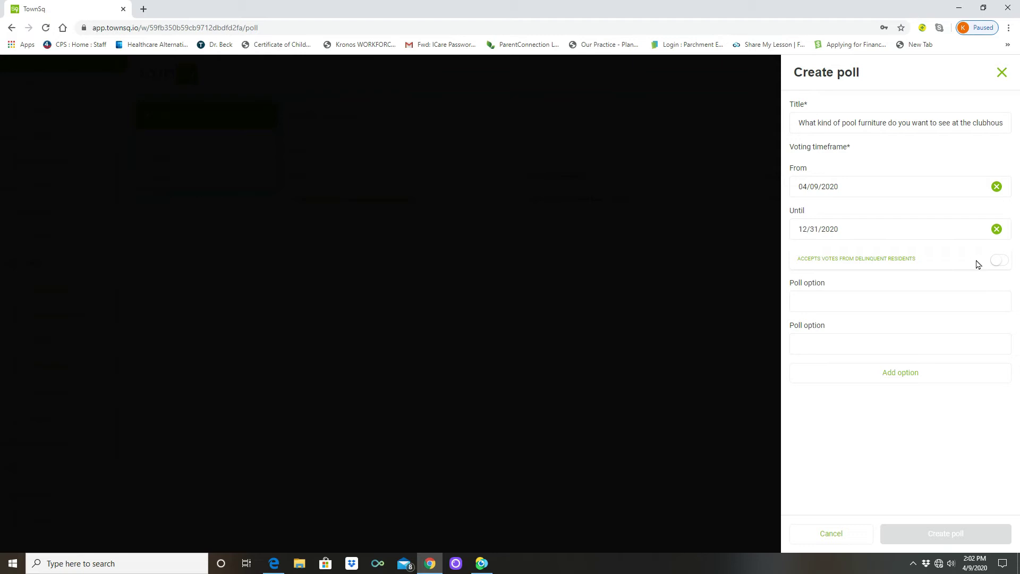
Leave the delinquent-residents voting toggle switched off
left_click(998, 260)
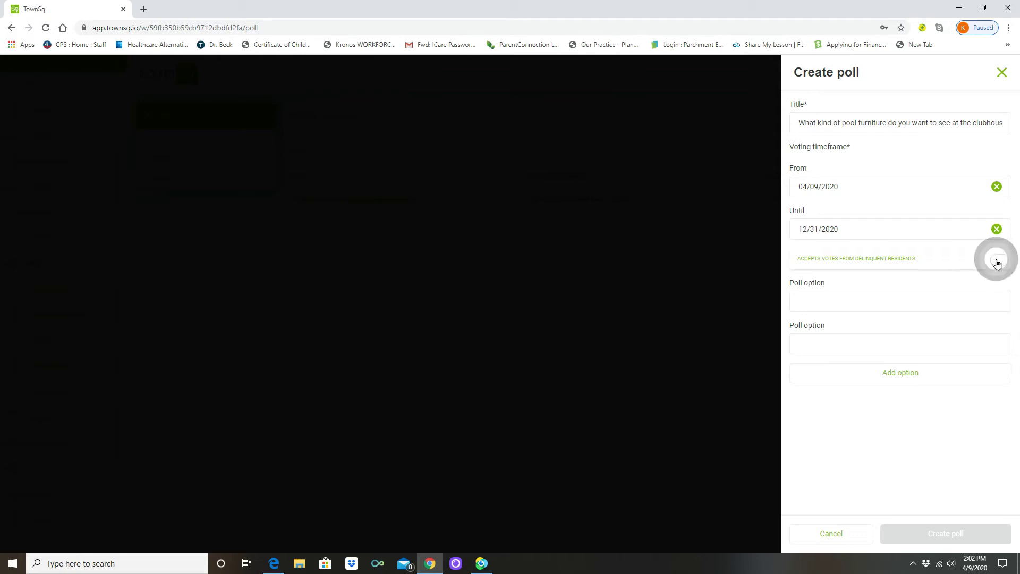
left_click(999, 262)
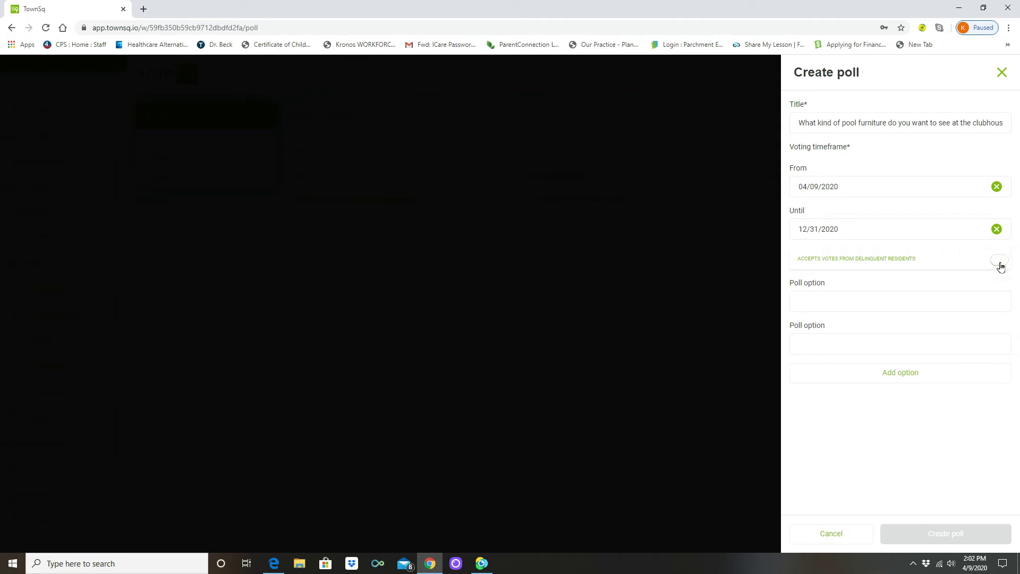
left_click(999, 263)
left_click(1000, 263)
left_click(1000, 263)
left_click(1000, 264)
Enter poll options 'Plastic Lounge Chairs' and 'Black Iron with Cushions'
left_click(861, 301)
type("Plast")
key("BackSpace")
key("BackSpace")
type("stic Lounge Chairs")
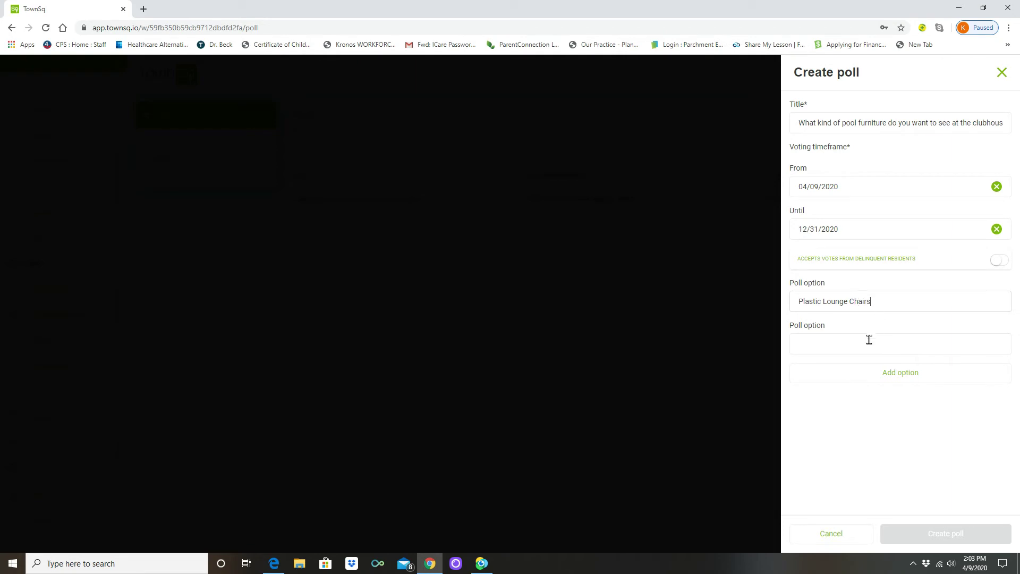
left_click(869, 340)
type("Wroght Iron with Cushions")
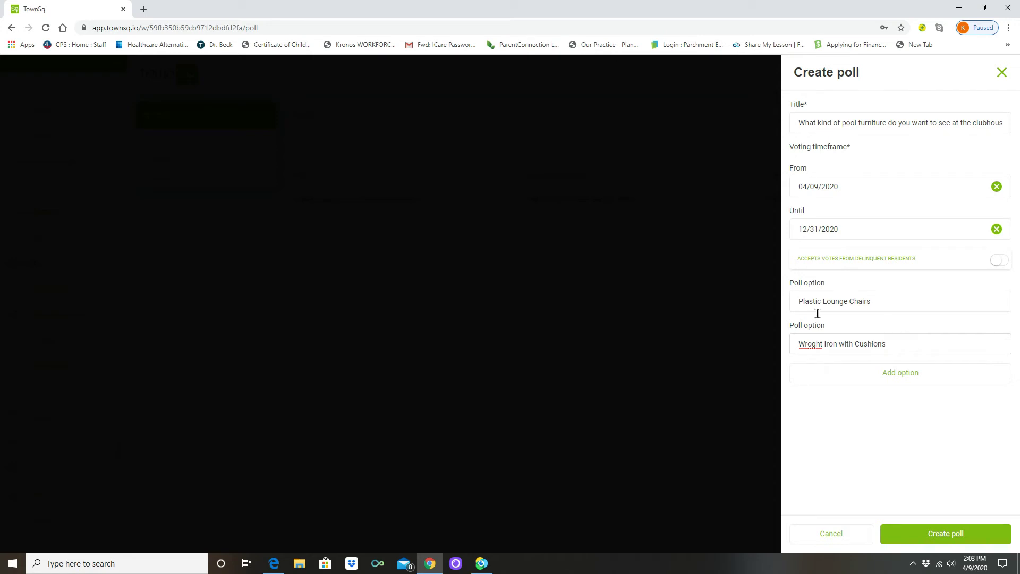
left_click(824, 345)
key("BackSpace")
key("BackSpace")
key("BackSpace")
key("BackSpace")
key("BackSpace")
key("BackSpace")
key("BackSpace")
type("Black")
Add options 'Wicker with Cushions' and 'Adirondack Chairs', then publish the poll
left_click(902, 373)
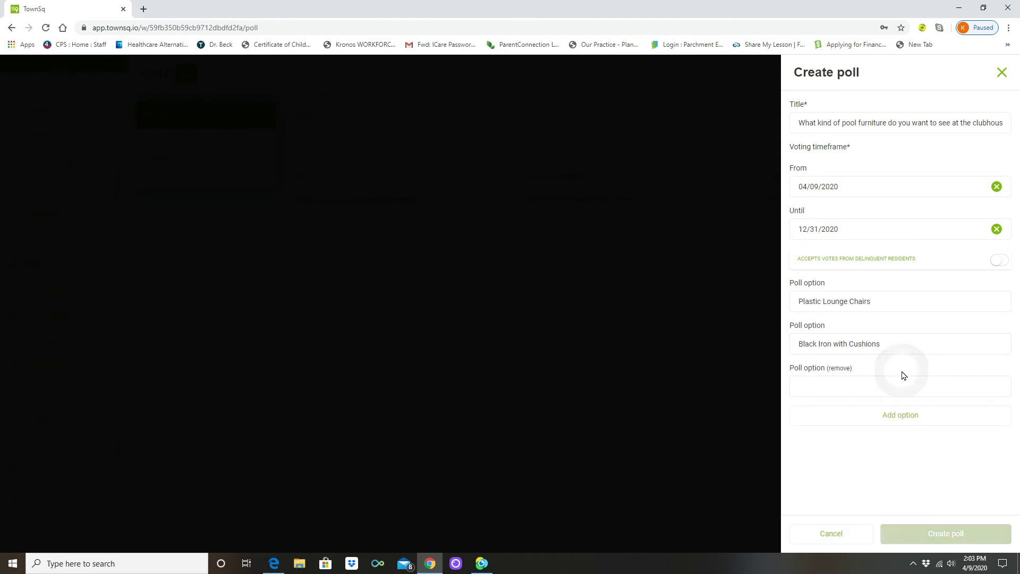
left_click(875, 387)
type("Wicker with Cushions")
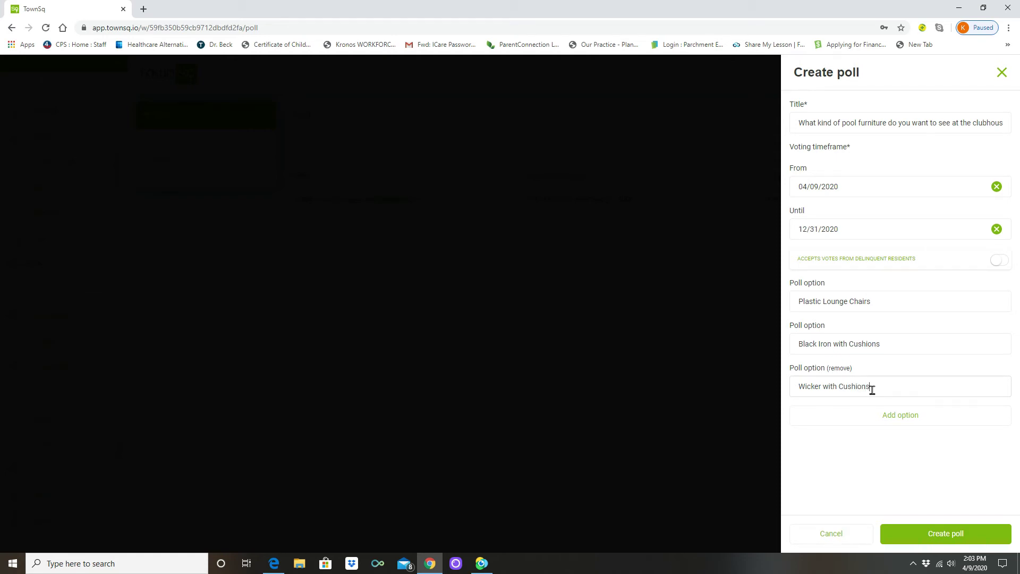
left_click(901, 414)
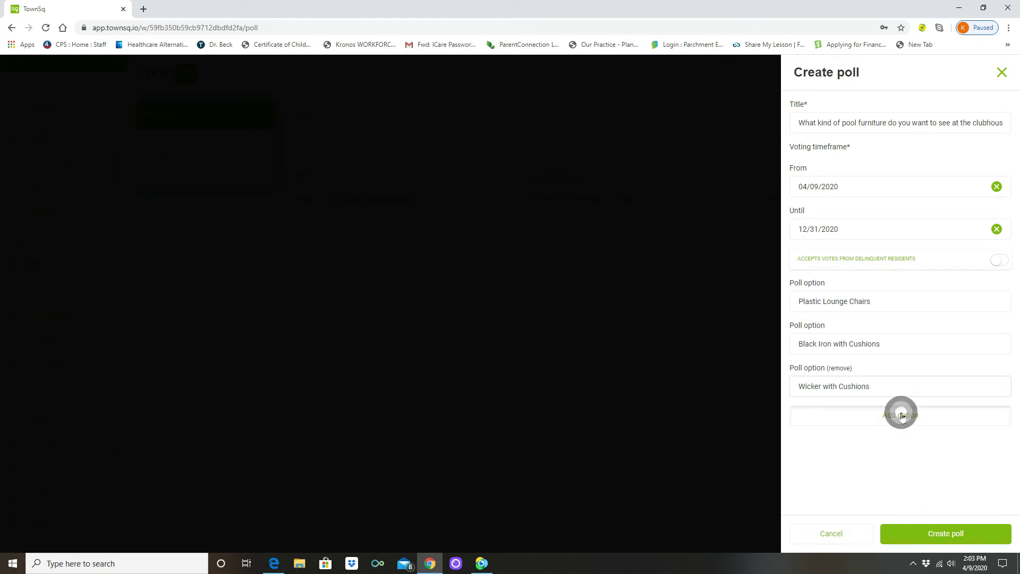
left_click(880, 427)
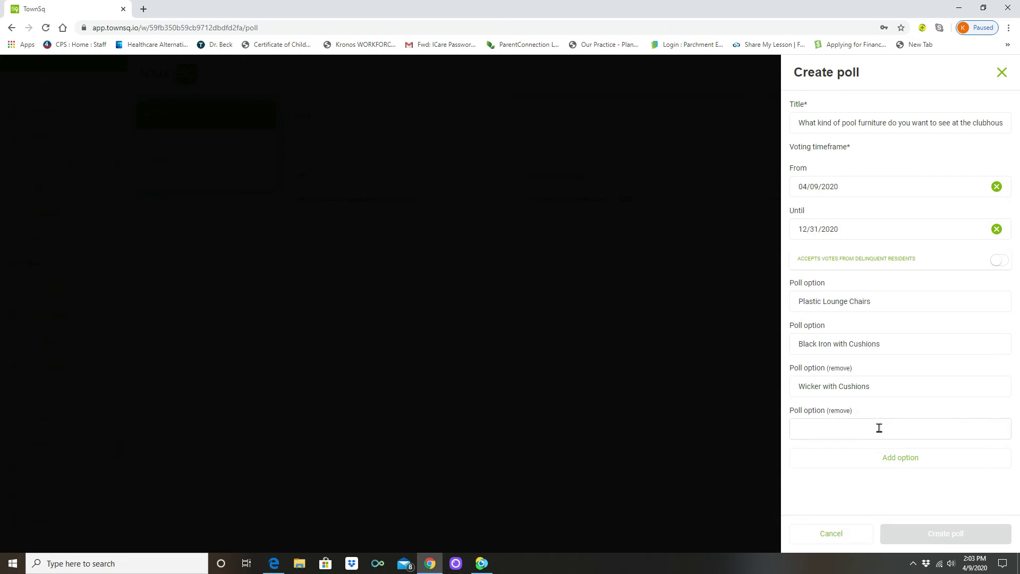
type("Adirondack Chairs")
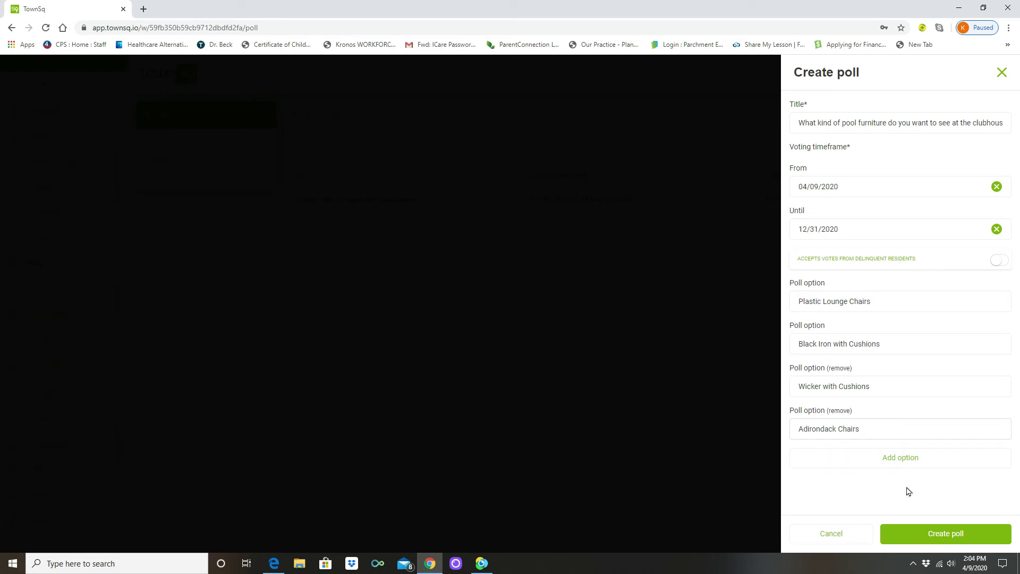
left_click(945, 535)
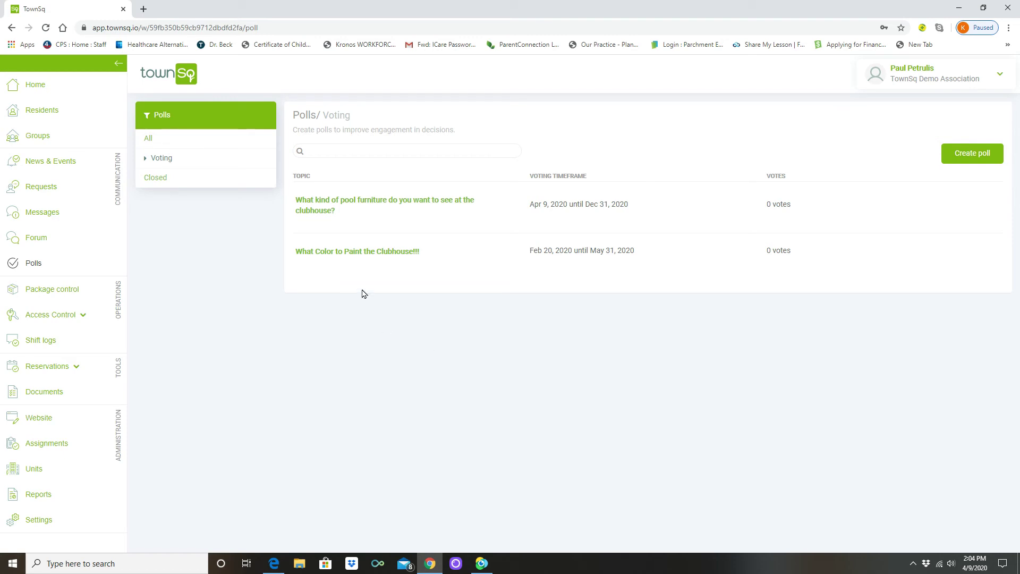
Check the new pool furniture poll in the Voting list, running Apr 9 to Dec 31, 2020
mouse_move(416, 253)
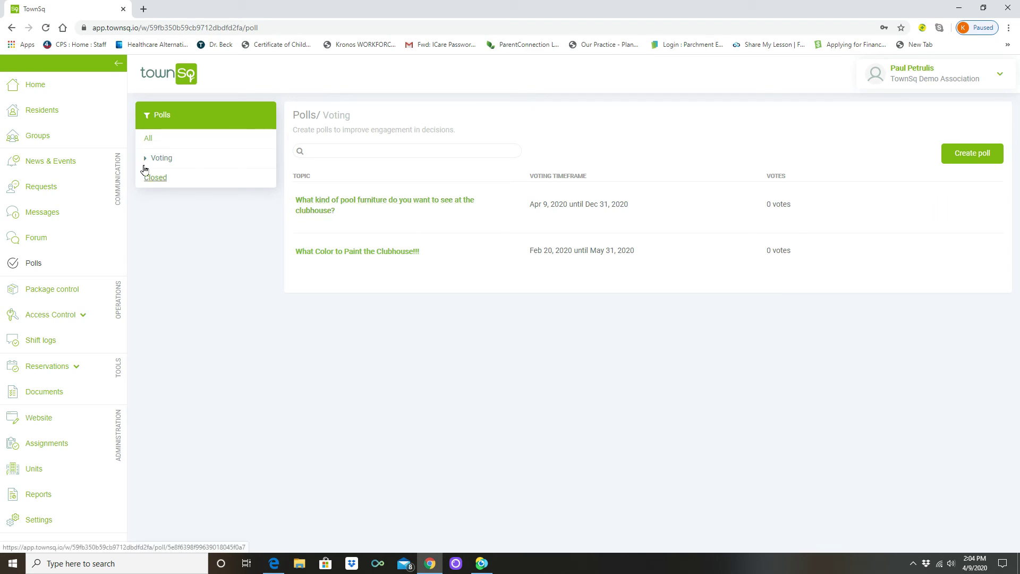
Return to Home, where the pool furniture poll tops the My Community feed
left_click(33, 87)
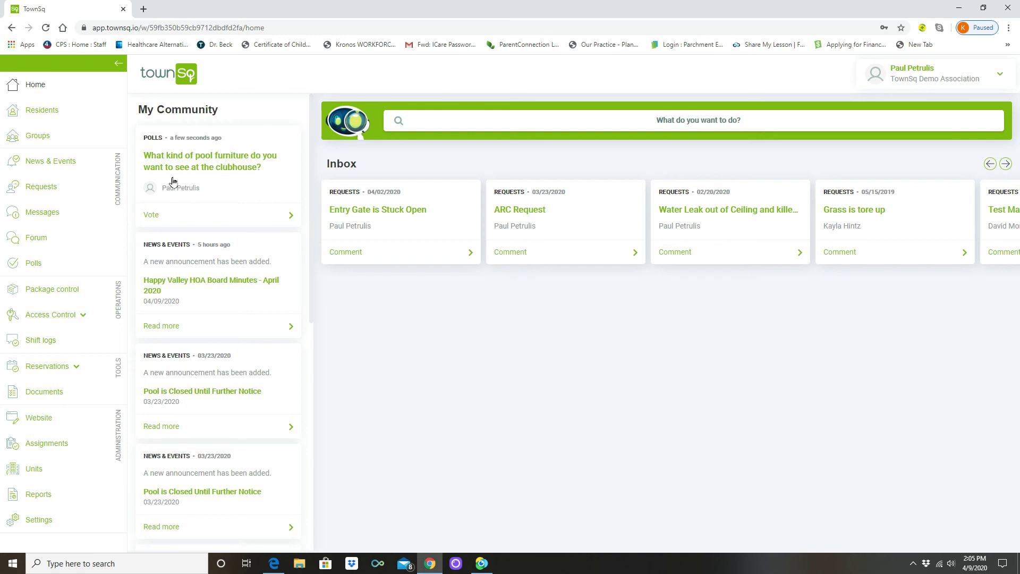
Review the pool furniture poll's four options, then go back to the Polls list
left_click(220, 162)
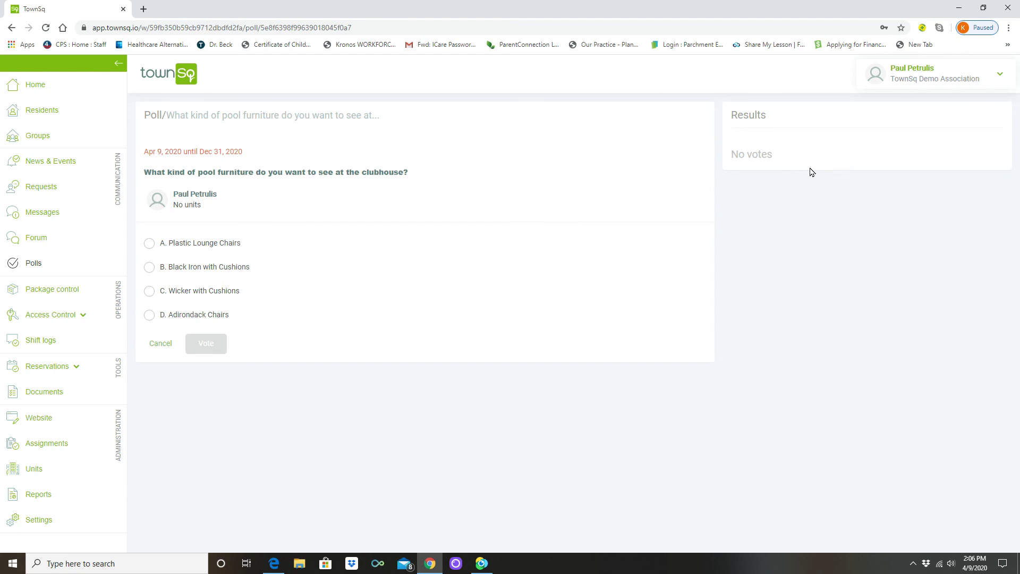
left_click(45, 268)
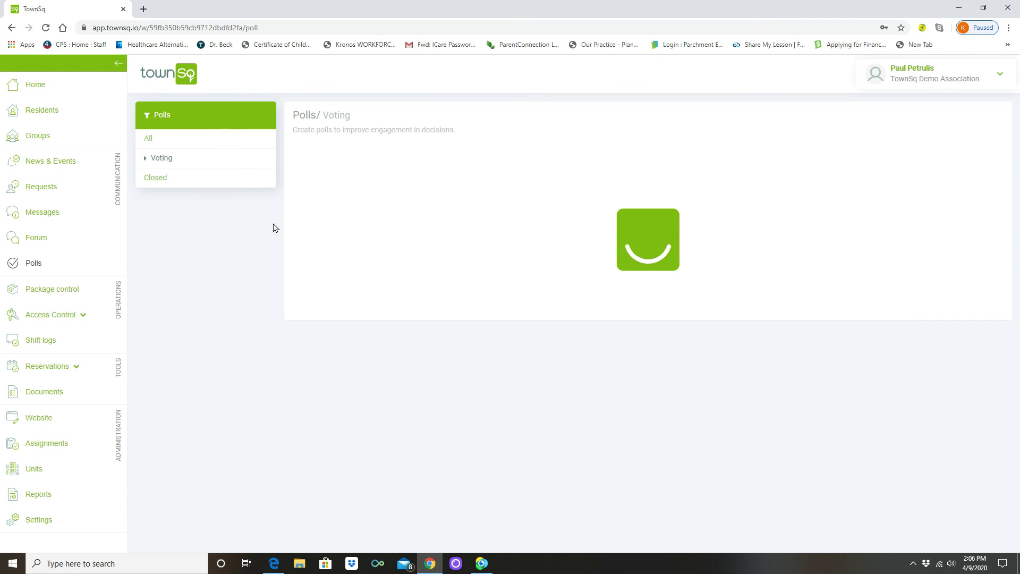